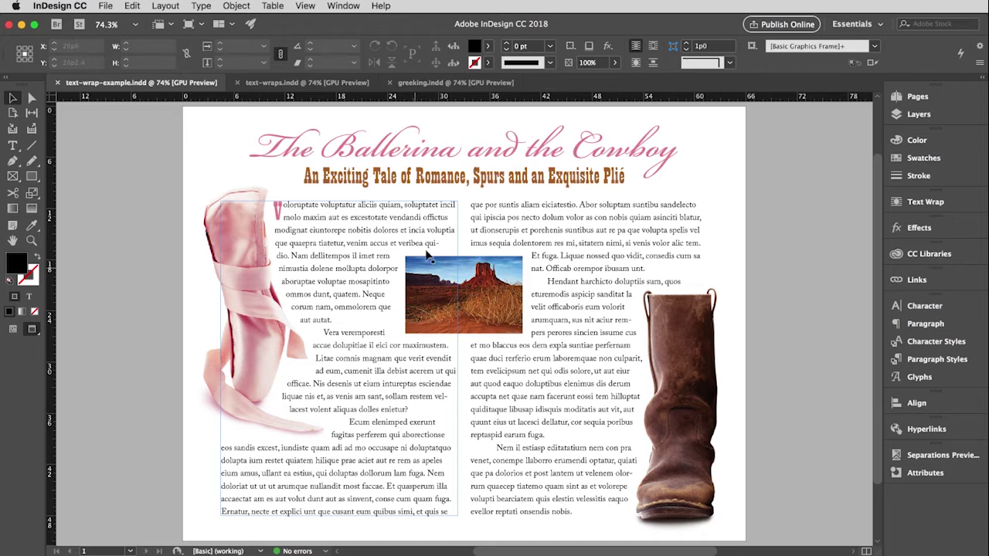
Switch to the greeking.indd document and fill its two linked column frames with placeholder text.
click(424, 85)
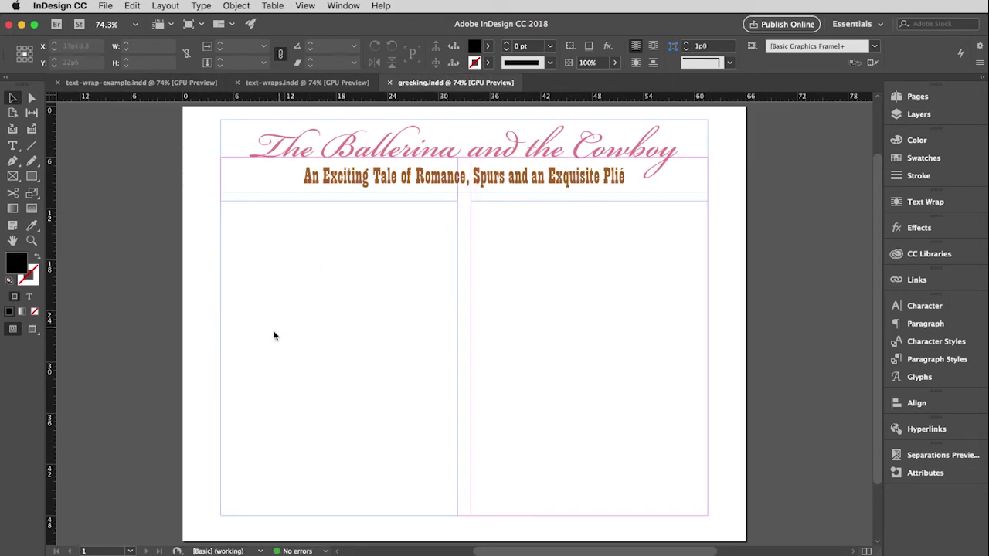
drag(143, 293, 529, 339)
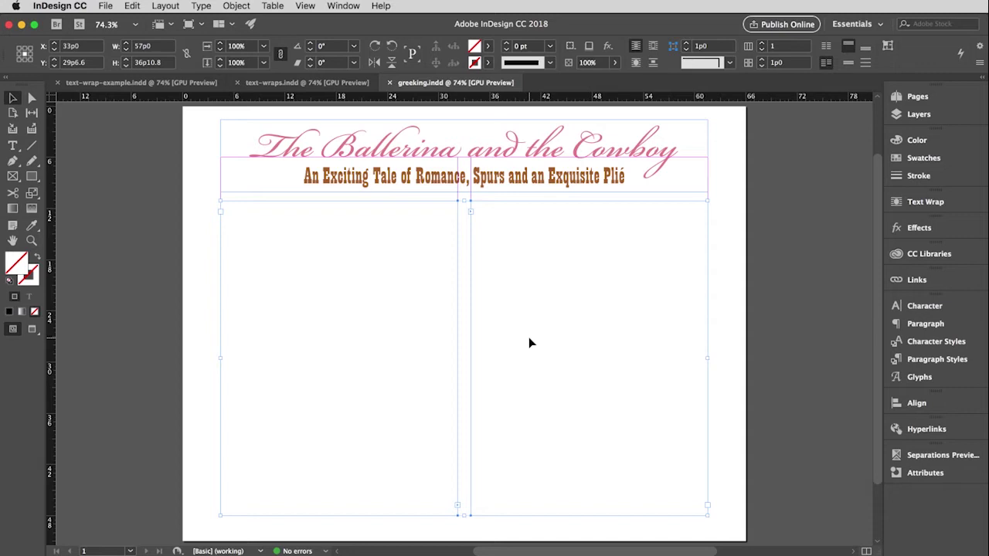
drag(126, 301, 585, 353)
click(202, 6)
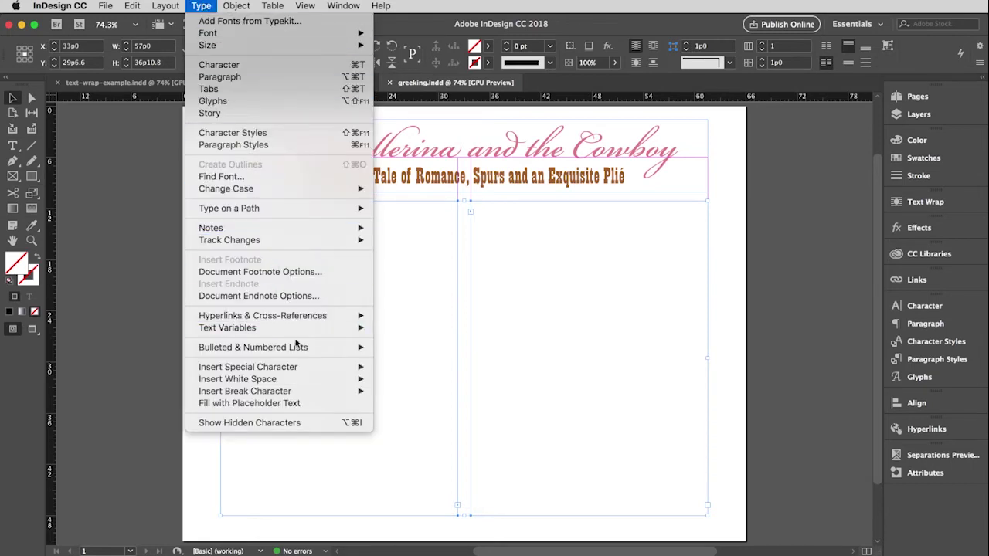
click(309, 405)
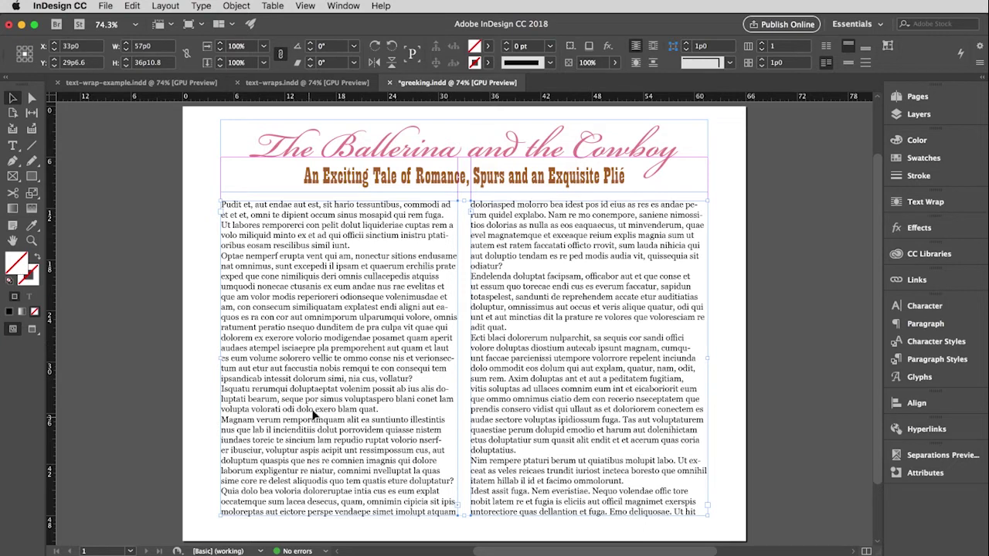
Switch to the text-wraps.indd document and show the page in preview mode without frame edges and guides.
click(340, 84)
click(113, 313)
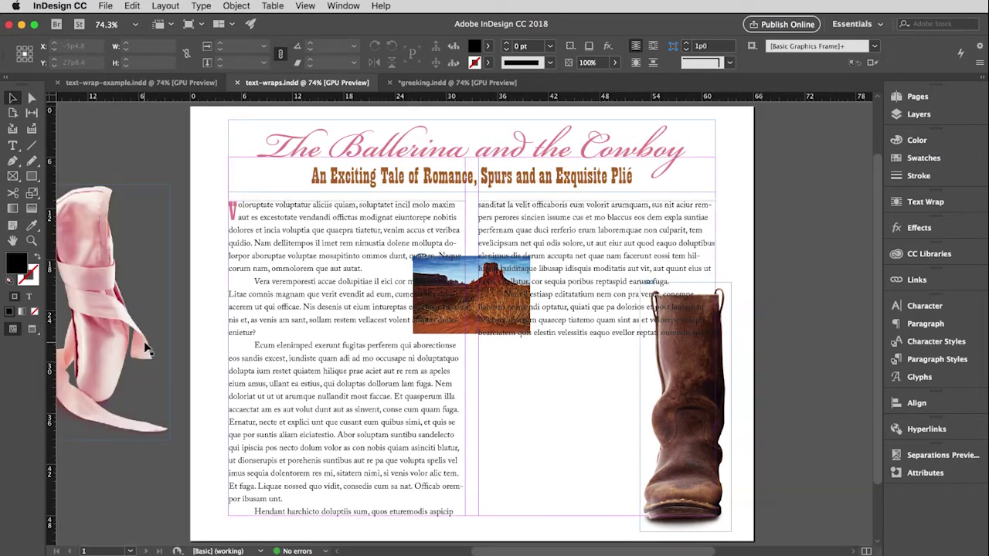
key(w)
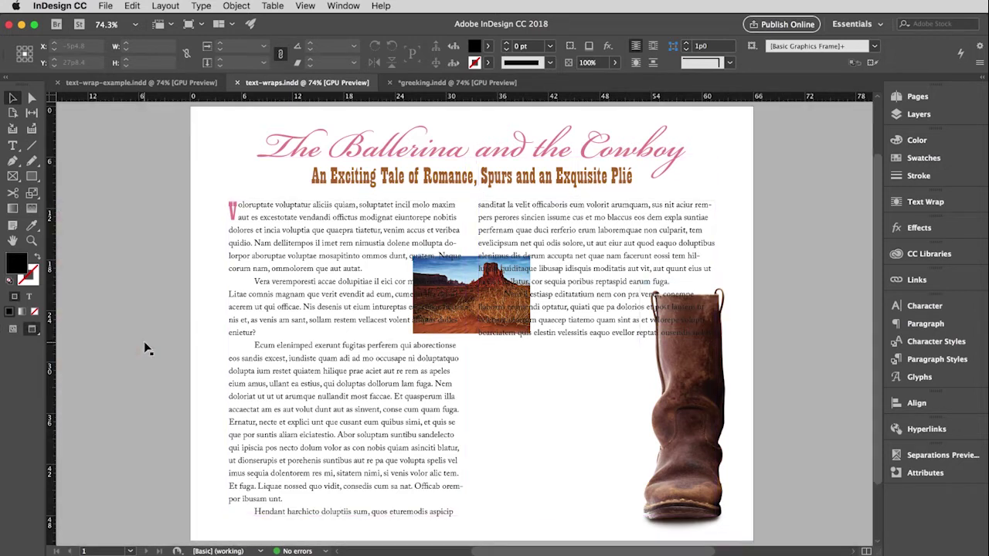
Apply a bounding box text wrap to the desert photo between the two columns.
click(472, 269)
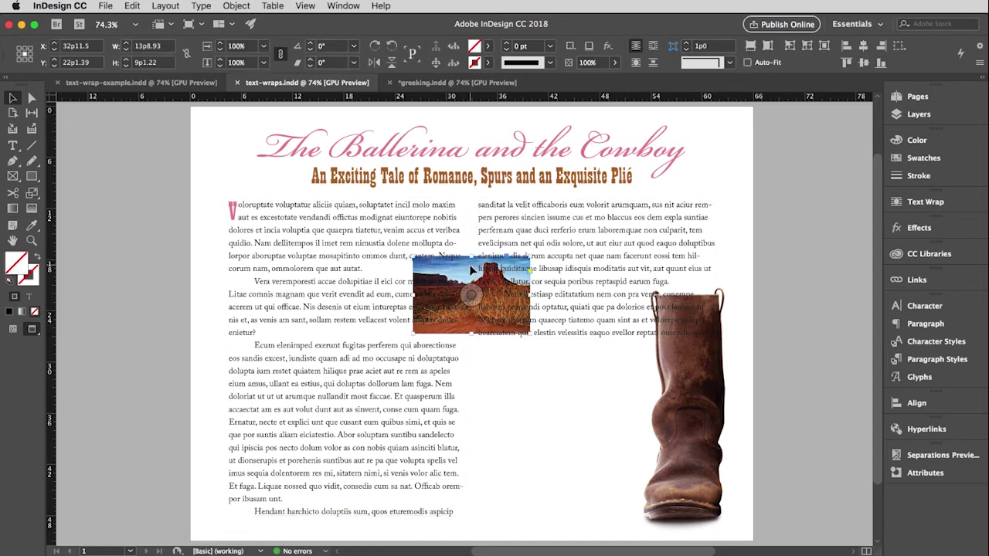
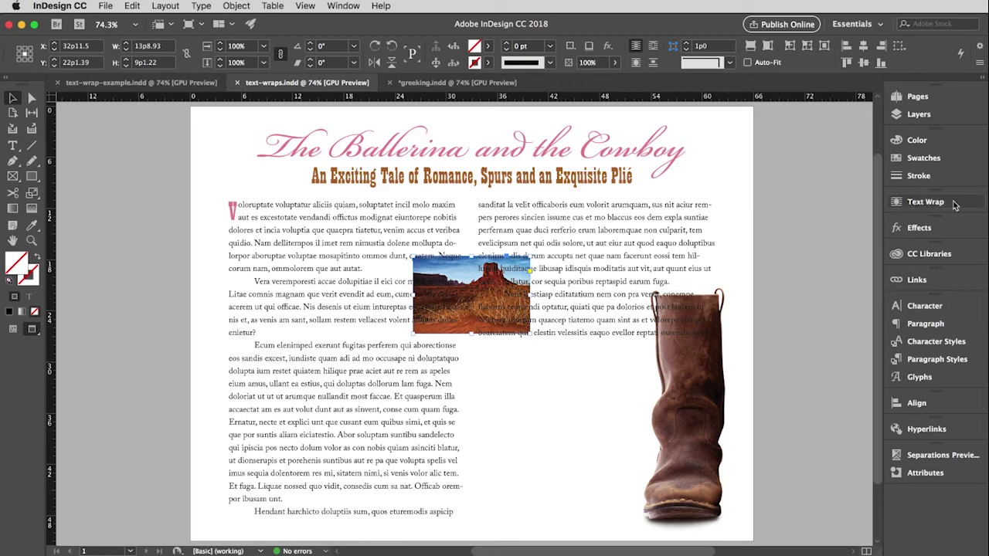
click(897, 204)
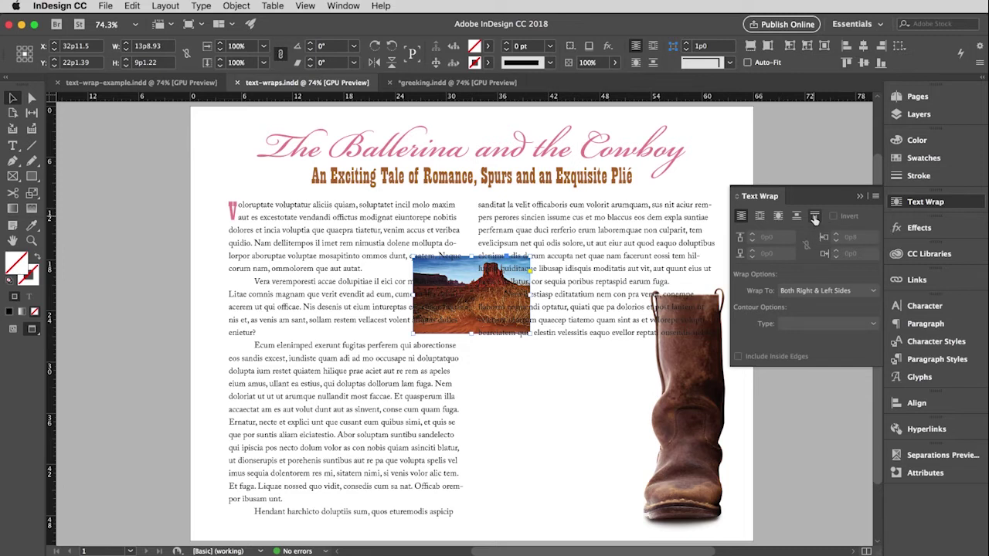
click(741, 216)
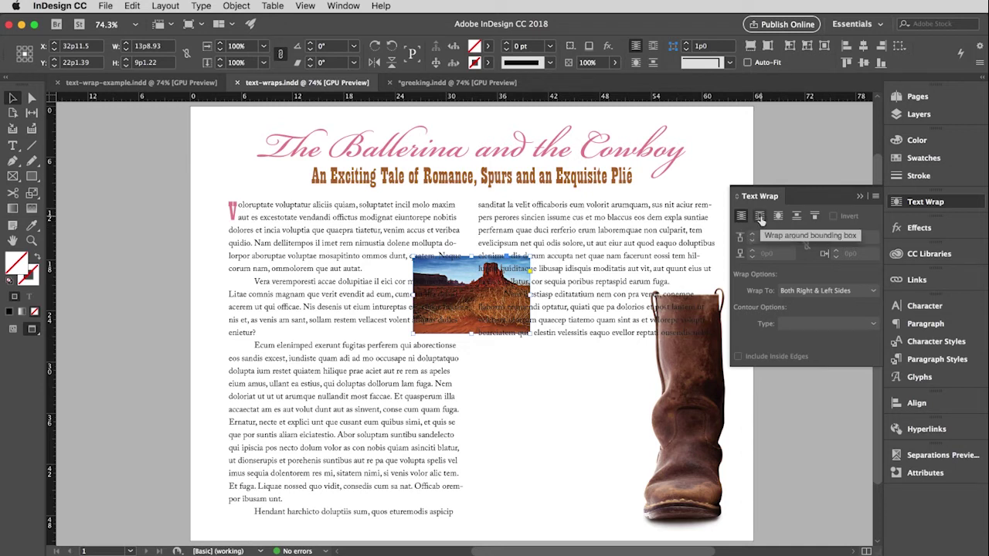
click(760, 217)
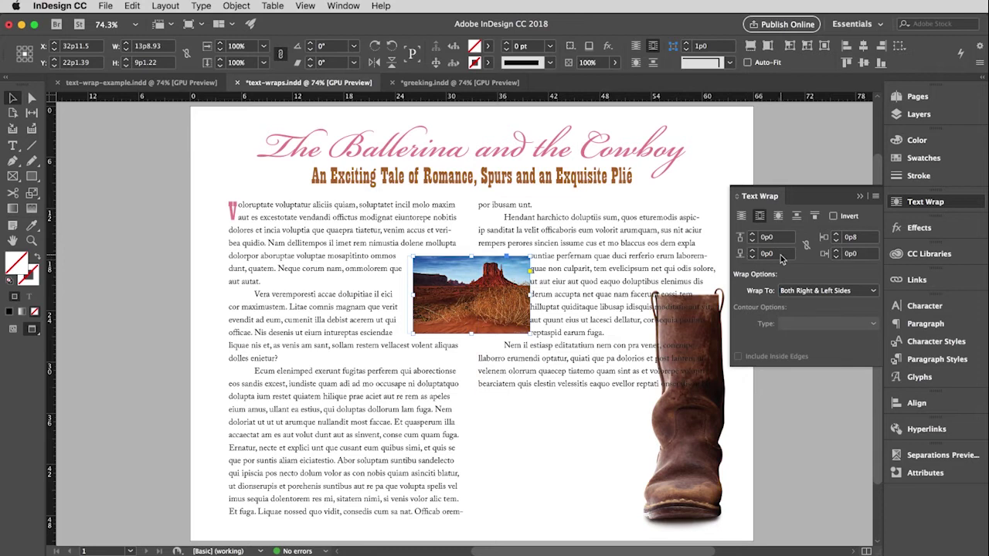
Set the right offset of the desert photo's text wrap to 1p0 and deselect the photo.
click(836, 251)
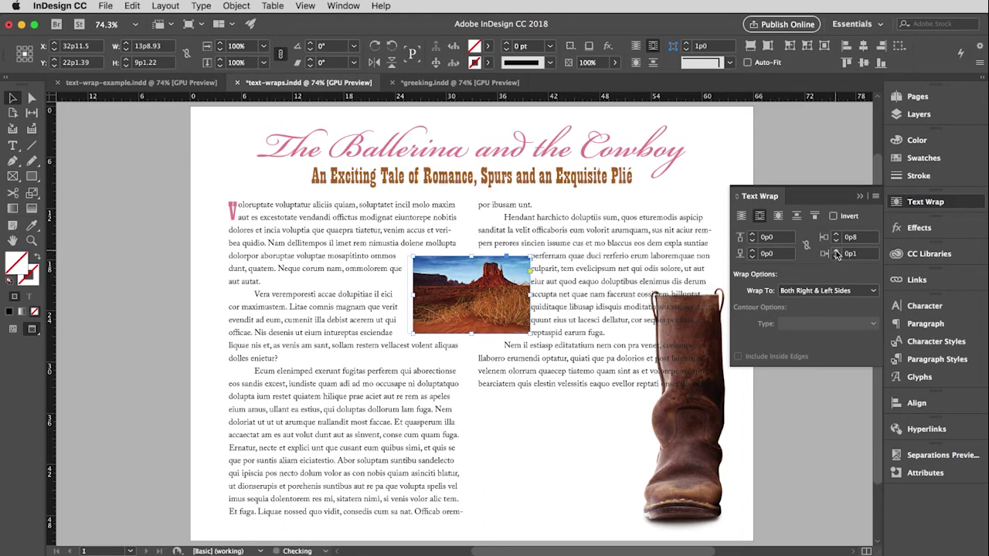
click(836, 251)
click(836, 251)
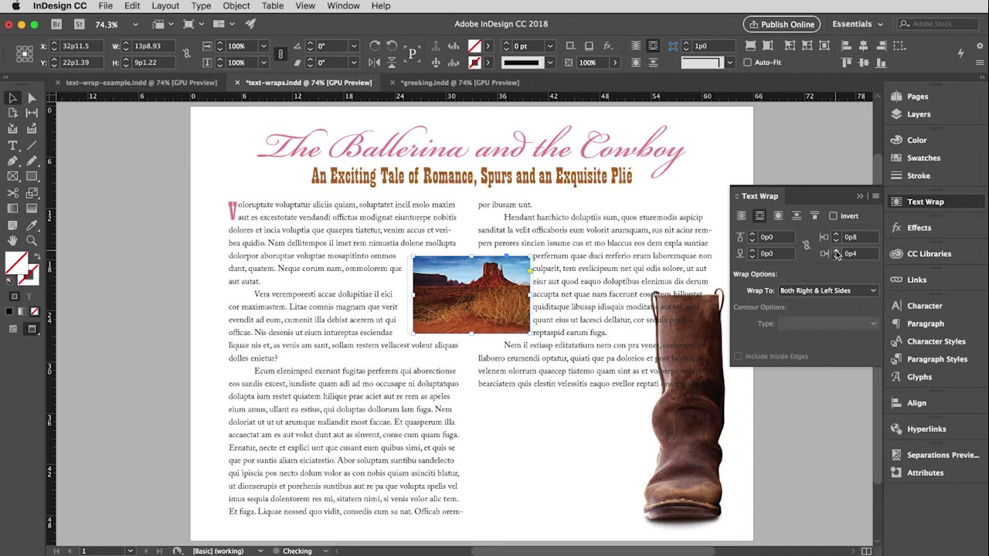
click(836, 251)
click(836, 251)
click(835, 251)
click(836, 251)
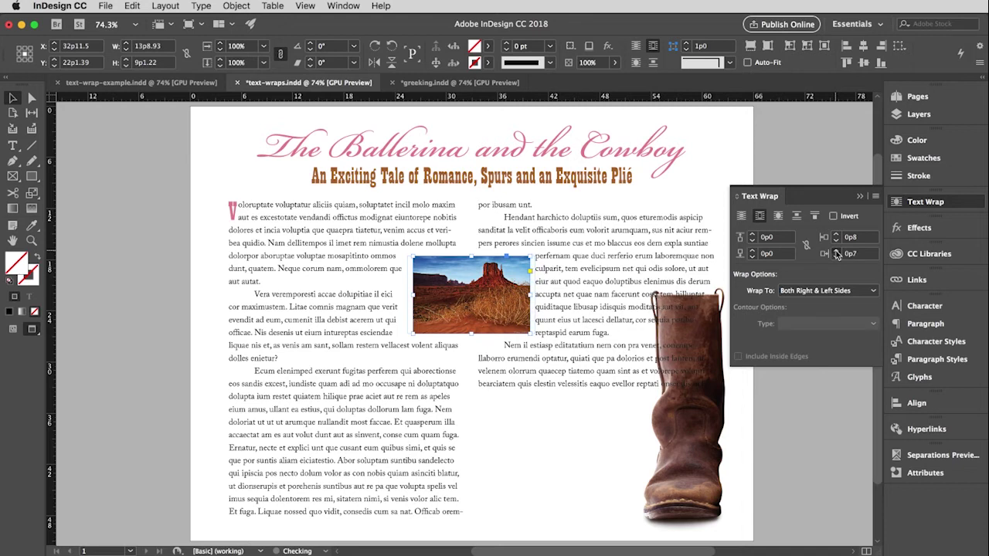
click(835, 251)
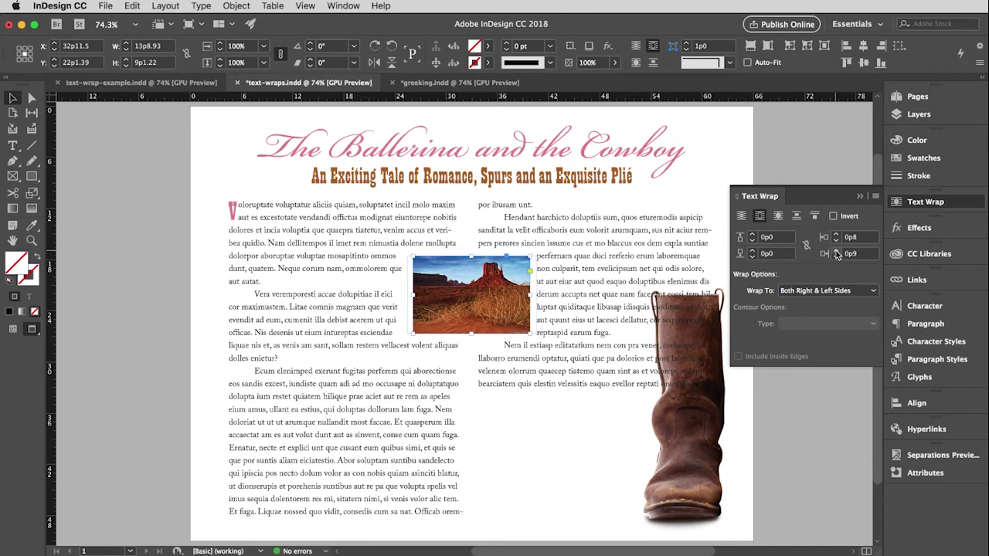
click(837, 252)
click(836, 252)
click(837, 252)
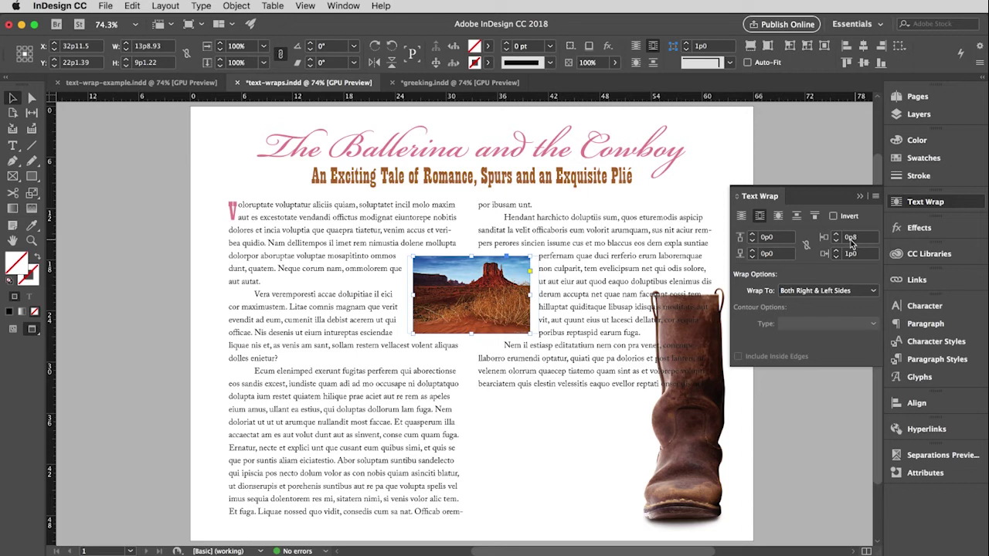
click(782, 142)
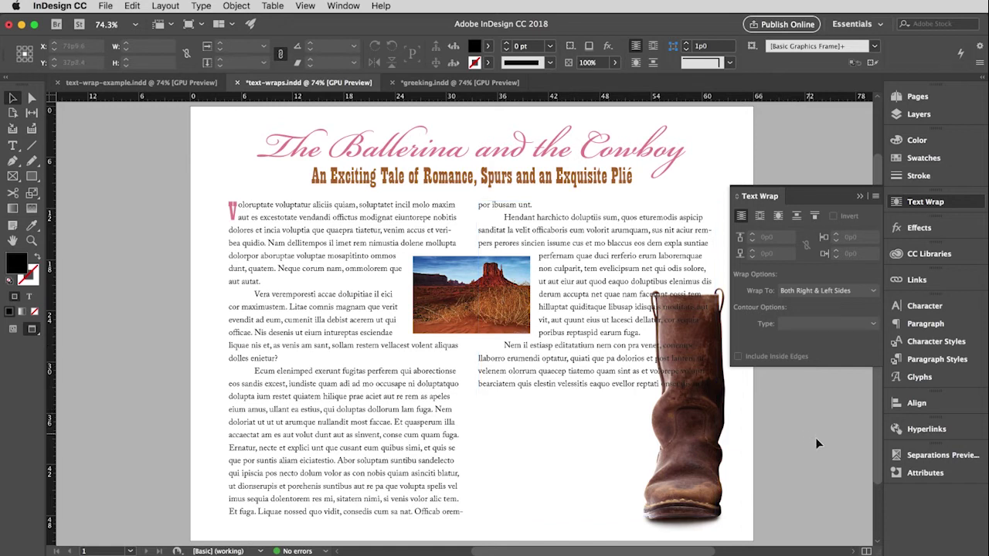
Wrap the text around the cowboy boot's object shape, limited to the boot's left side.
click(721, 411)
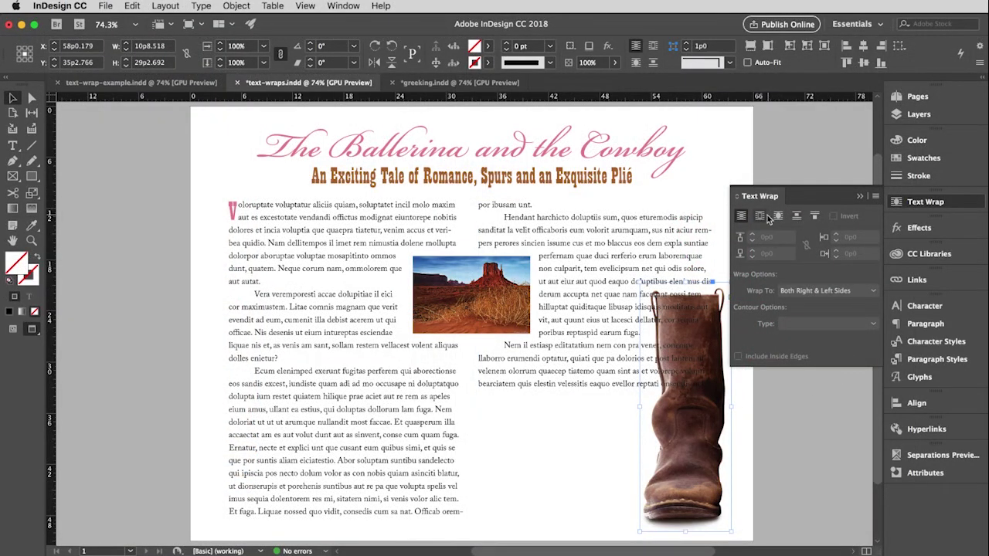
click(760, 216)
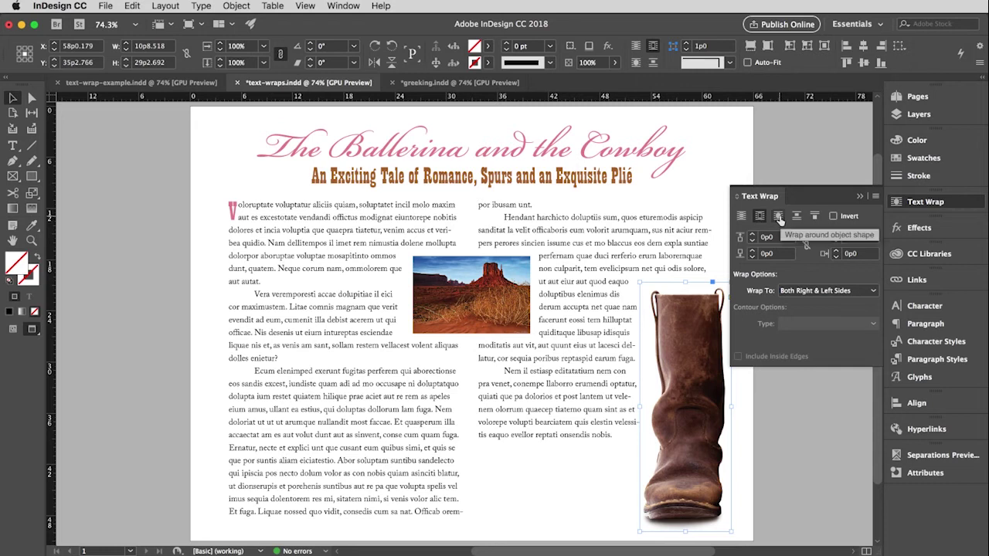
click(779, 219)
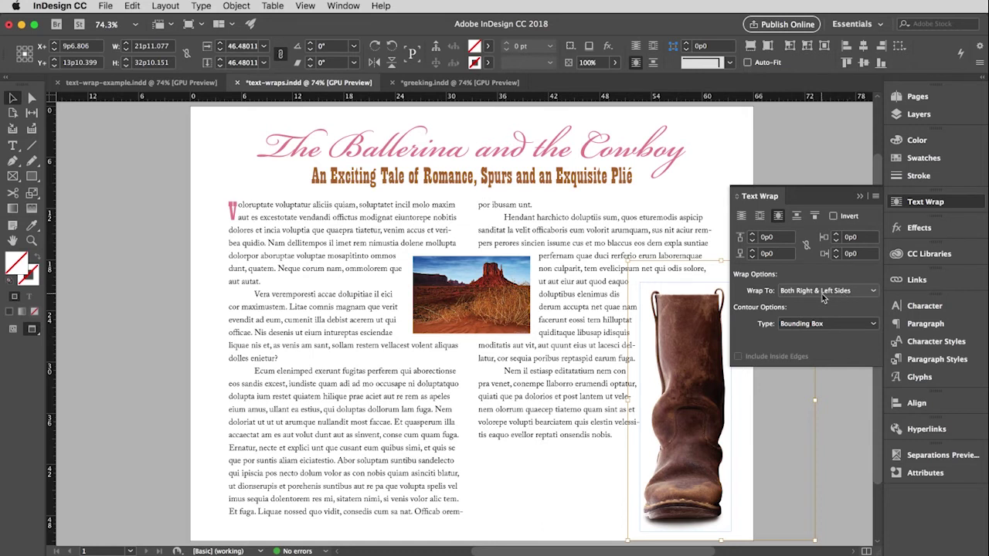
click(872, 292)
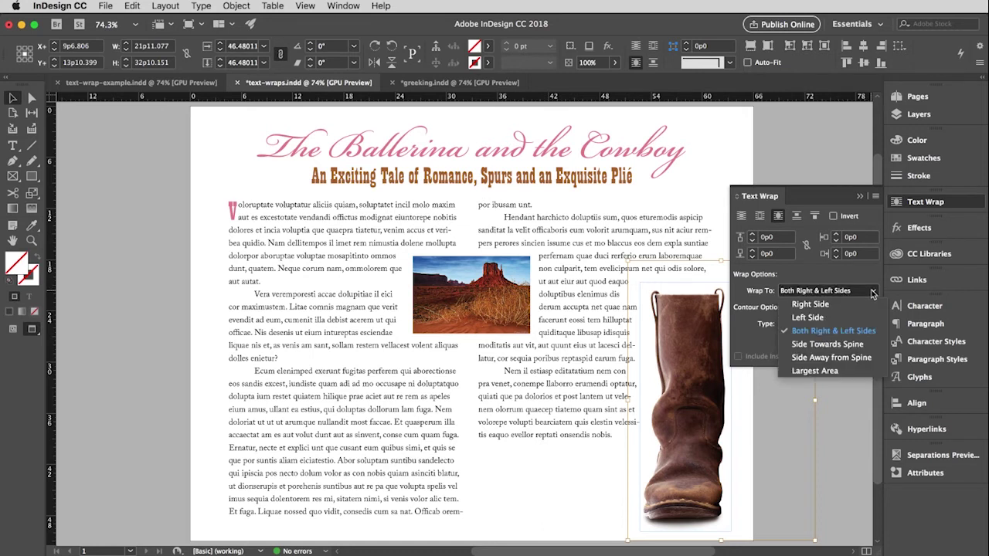
click(828, 322)
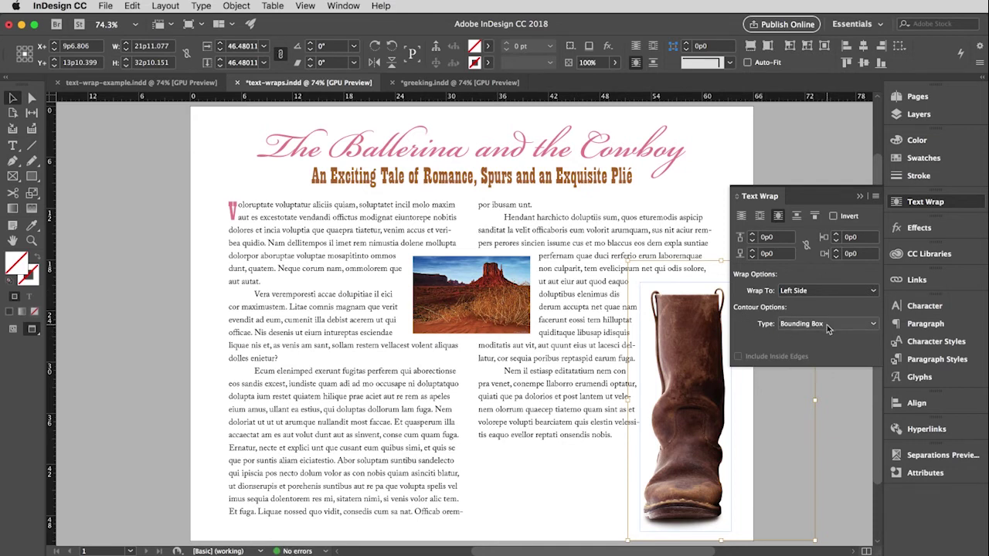
Set the boot wrap's contour type to Alpha Channel with a 0p9 offset, closing the wrap settings and deselecting the boot.
click(873, 326)
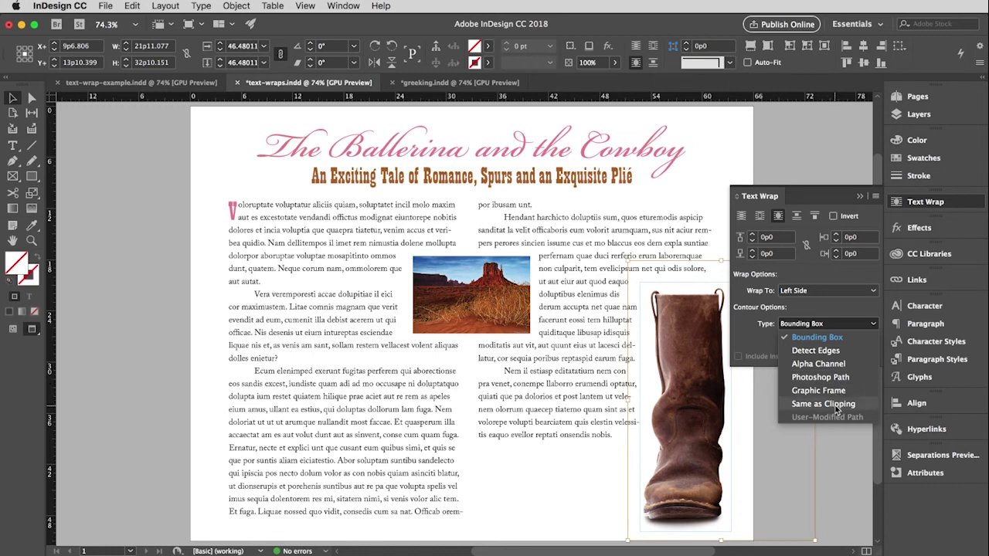
click(806, 368)
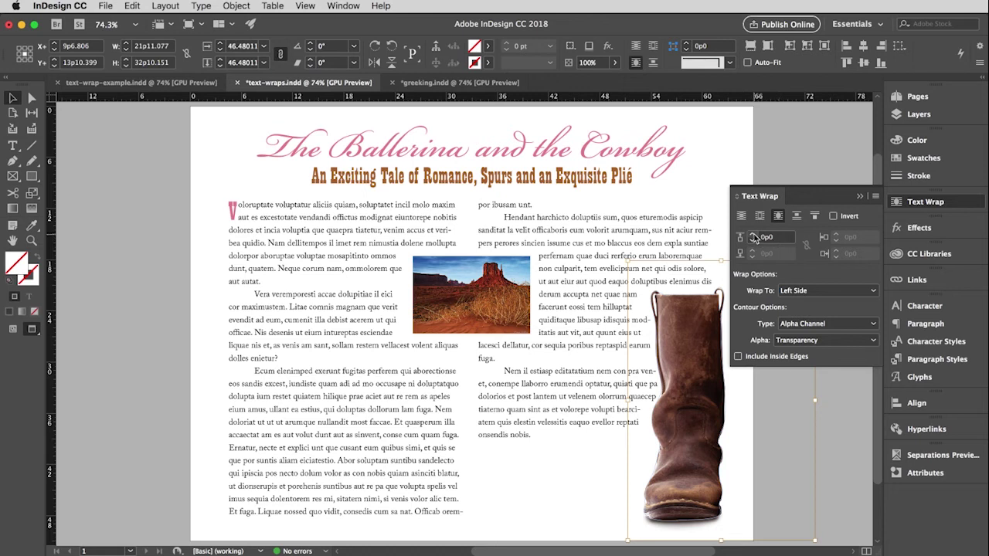
click(751, 234)
click(751, 235)
click(752, 234)
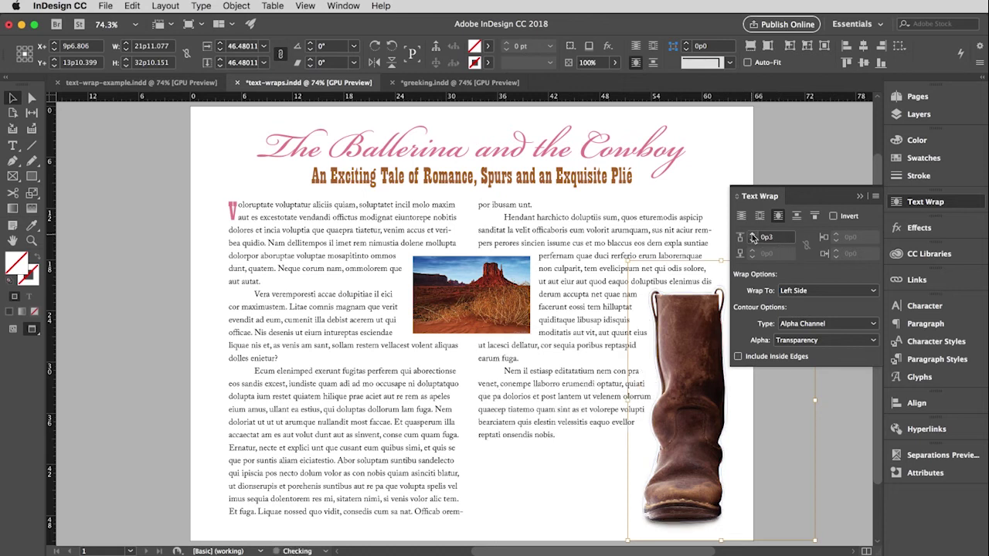
click(751, 234)
click(751, 234)
click(751, 234)
click(752, 234)
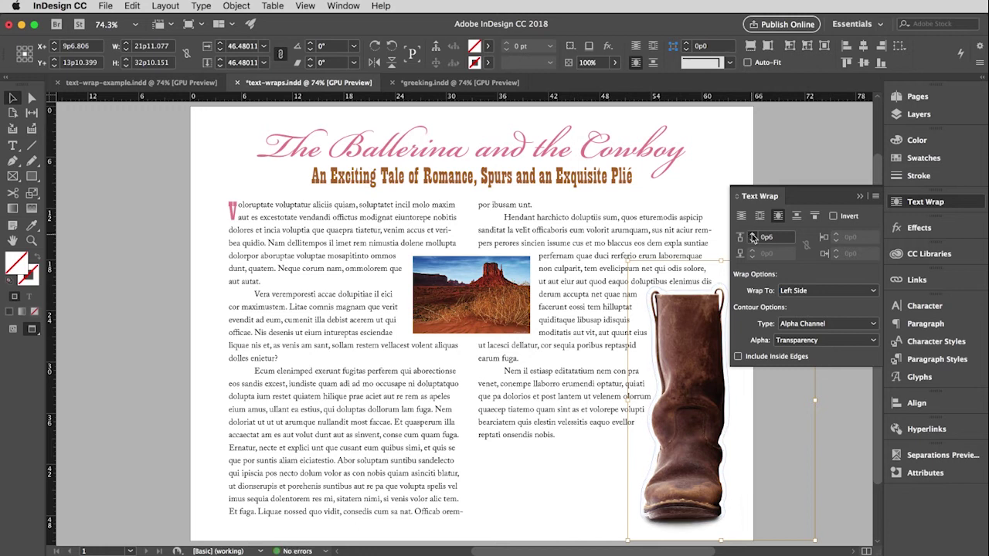
click(752, 234)
click(752, 234)
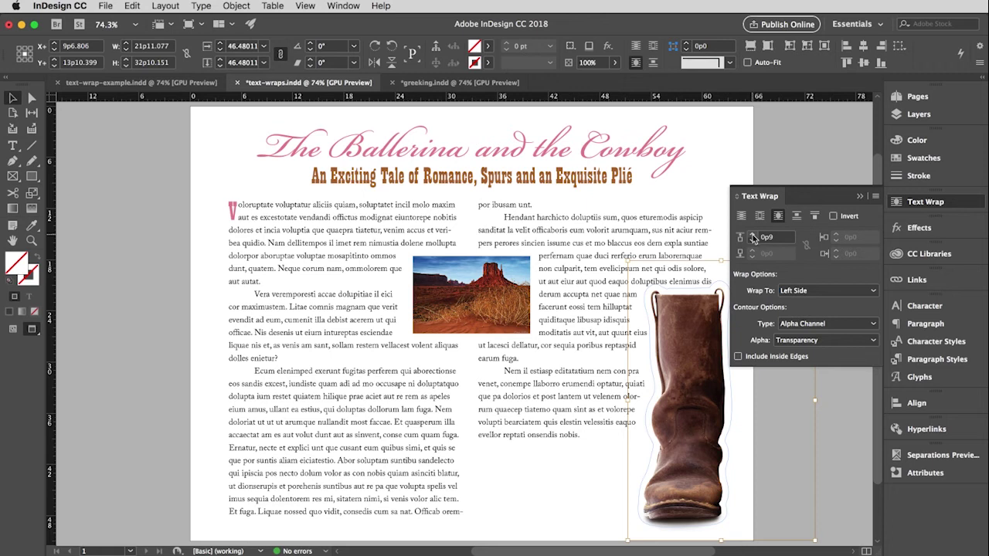
click(859, 199)
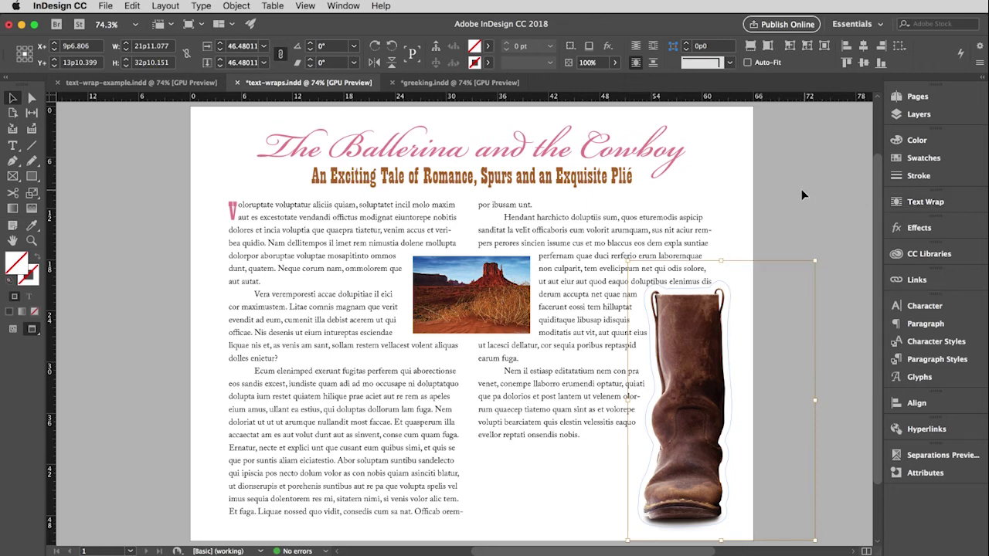
click(793, 188)
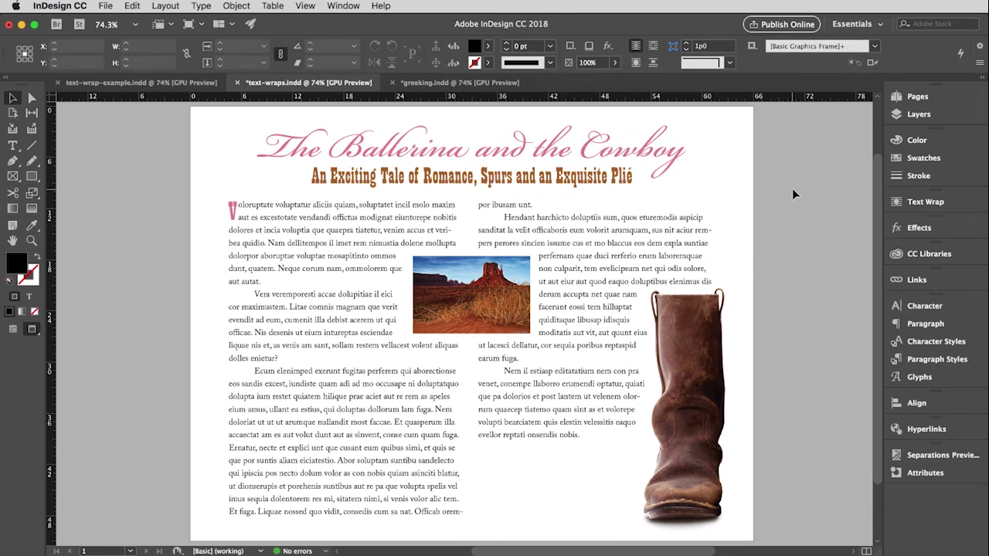
Show the pasteboard and move the pink ballet slipper from it onto the left edge of the first text column.
key(w)
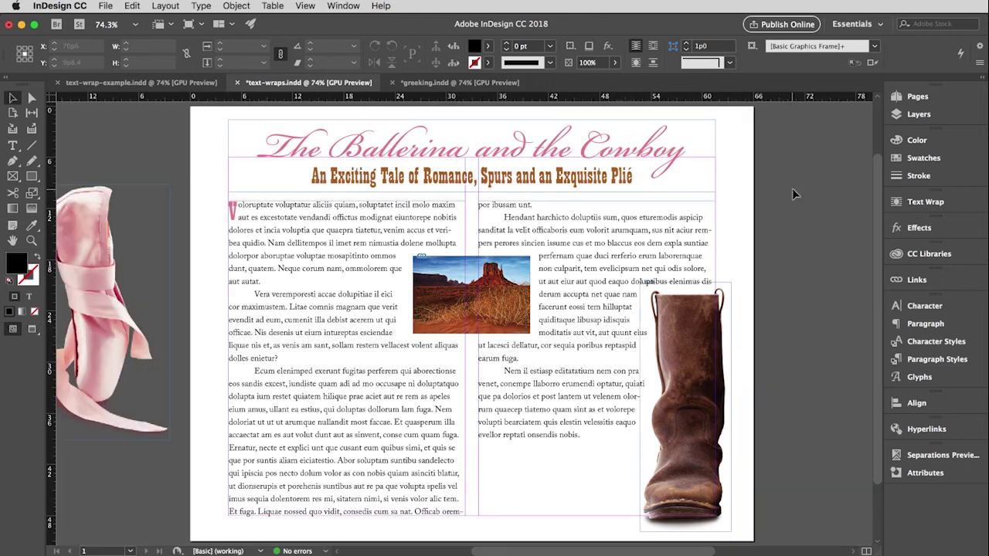
click(87, 248)
drag(86, 248, 247, 253)
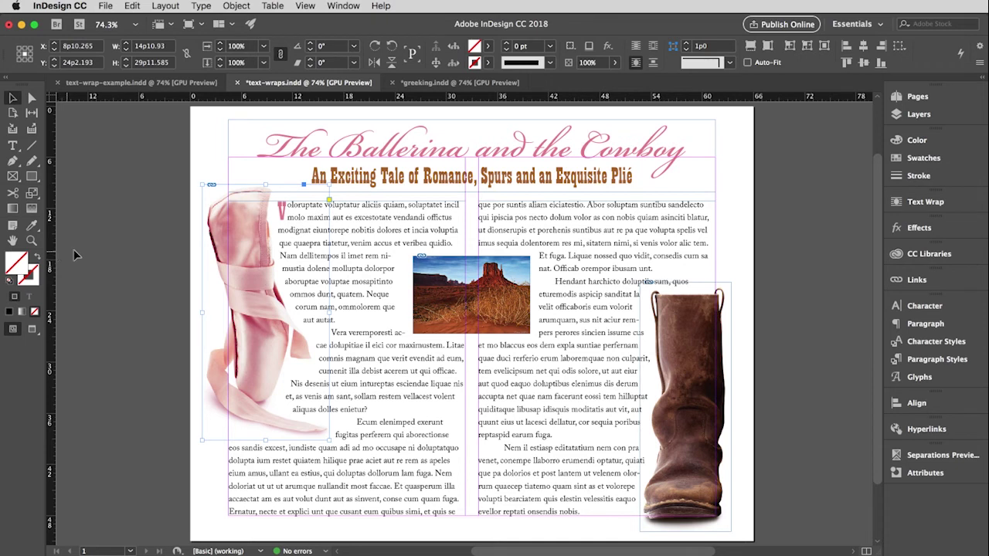
click(114, 247)
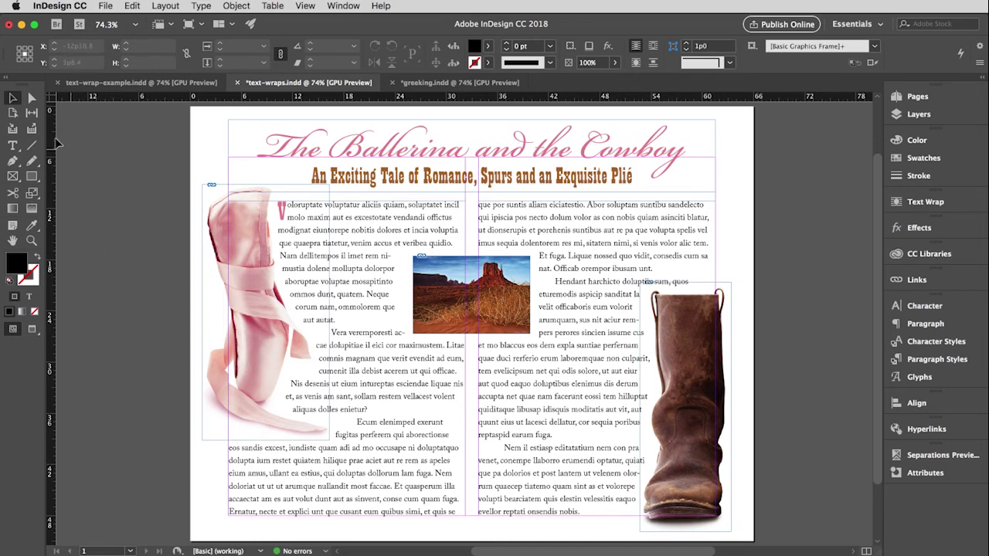
Preview the page without guides and frame edges, and select the ballet slipper image inside its frame with the Direct Selection tool.
click(33, 99)
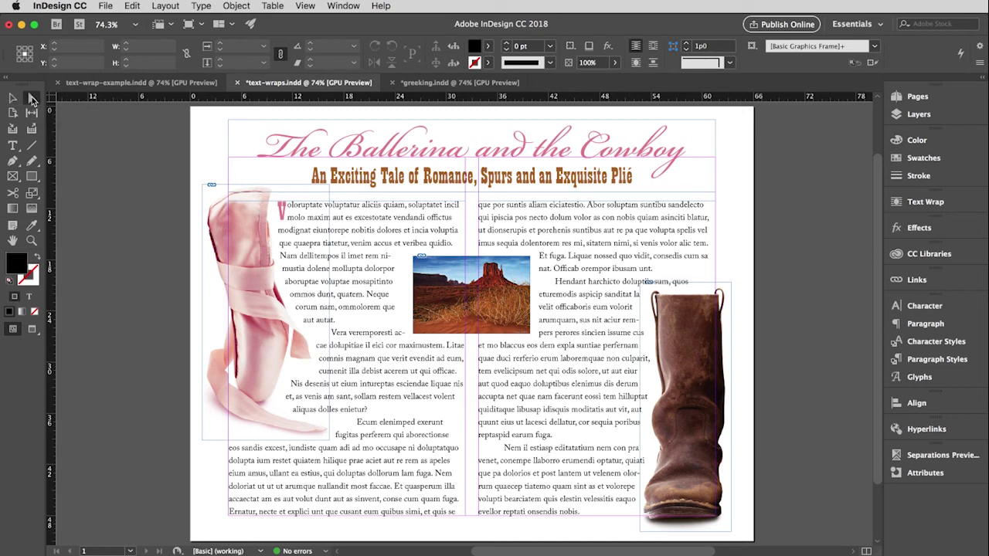
key(w)
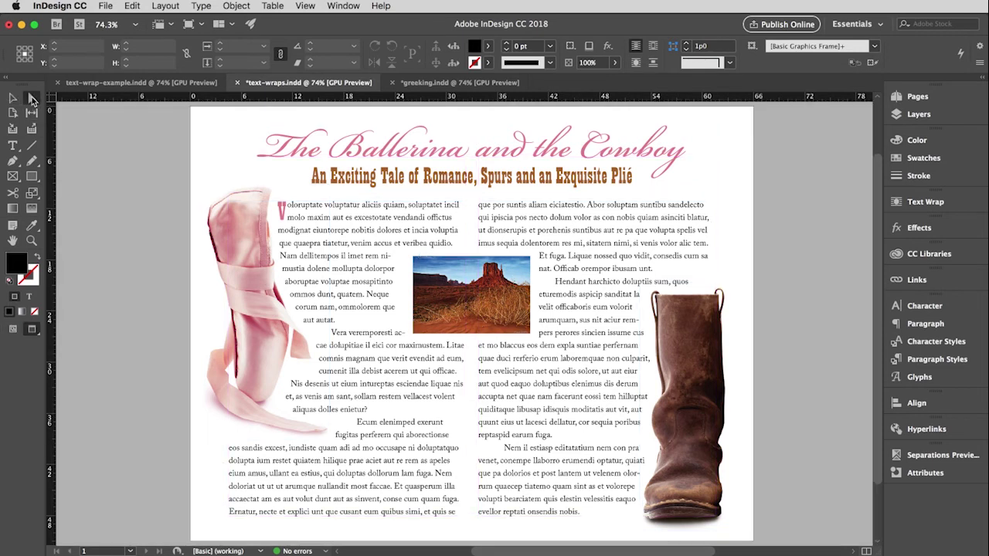
click(258, 300)
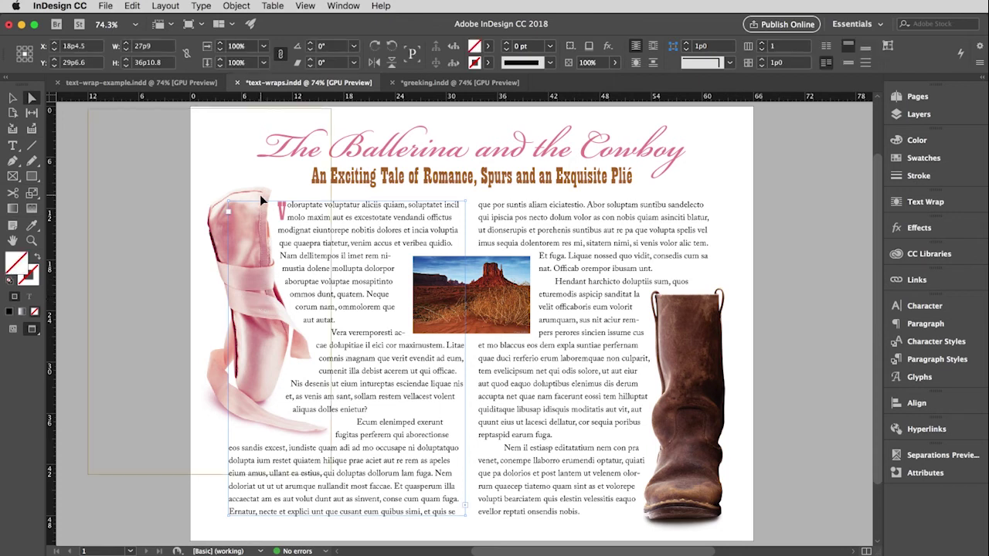
click(263, 232)
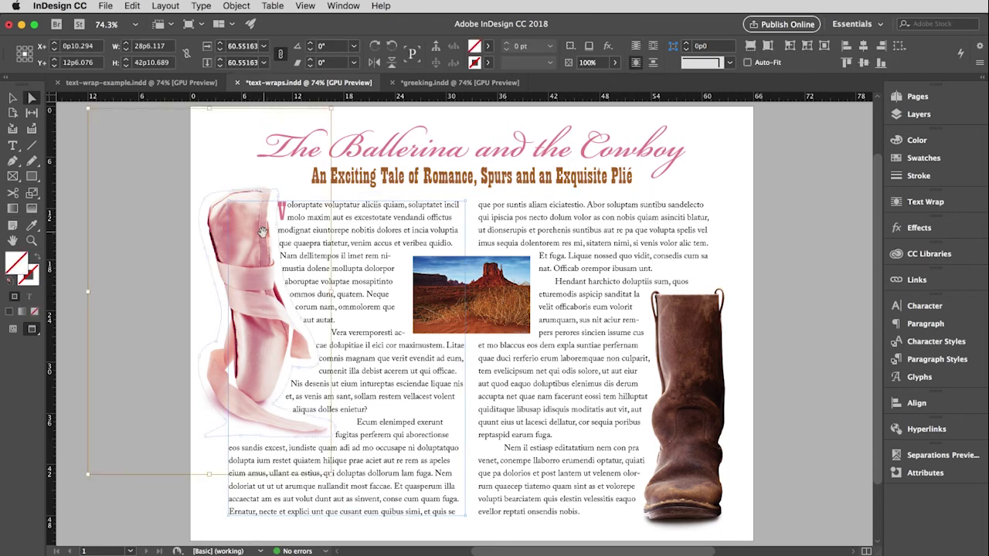
Try reshaping the slipper's wrap boundary below the ribbon tail, pulling an anchor point down into the text and returning it to the contour.
scroll(262, 232, up, 5)
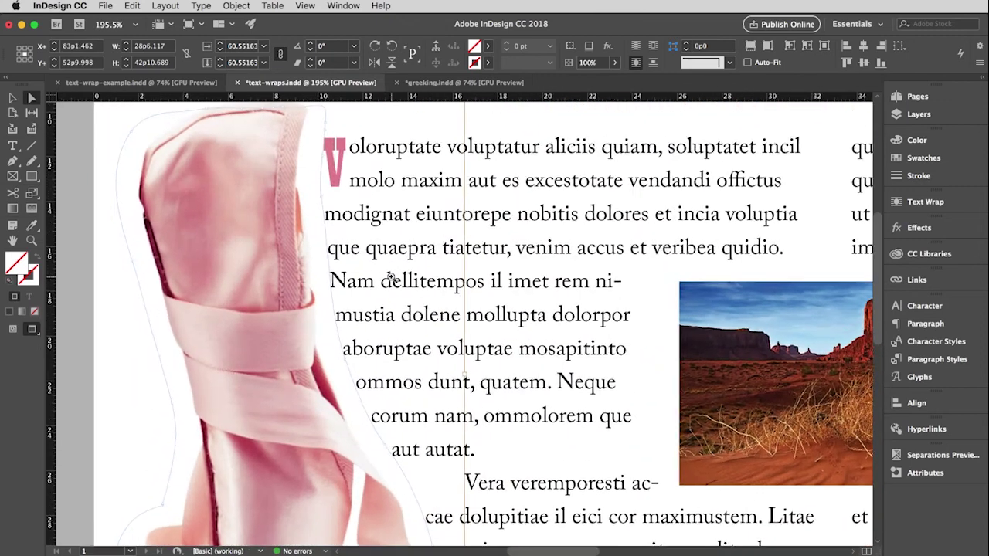
scroll(390, 276, up, 3)
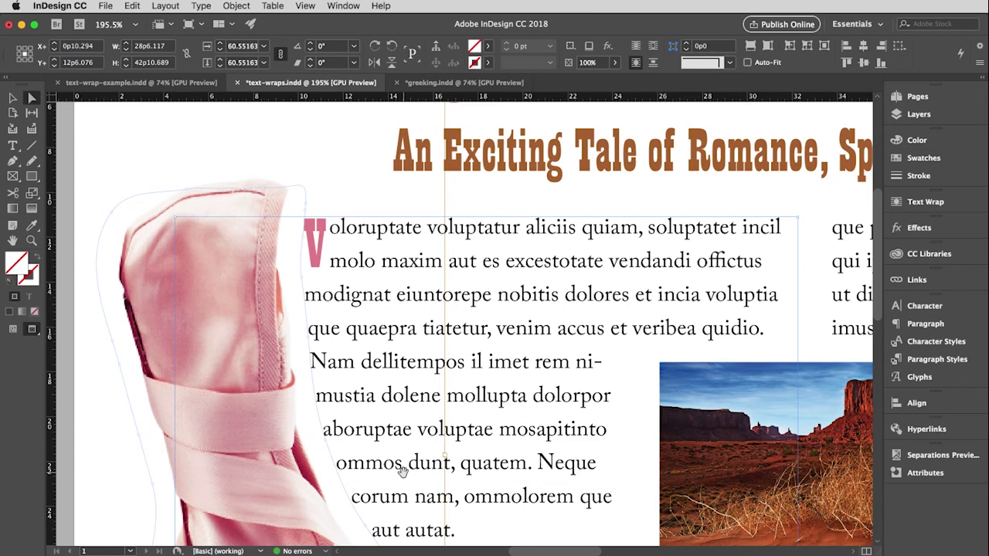
scroll(403, 471, down, 10)
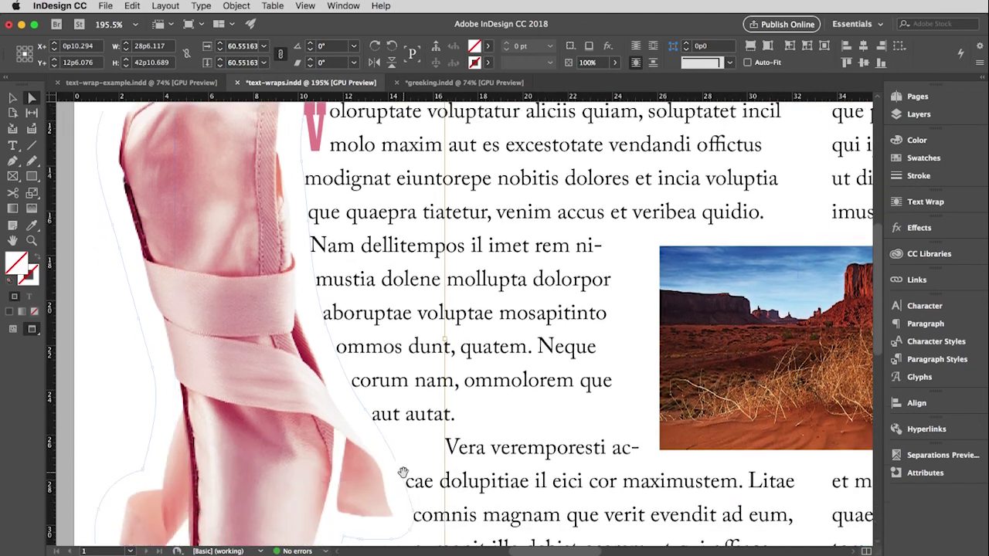
scroll(403, 472, down, 5)
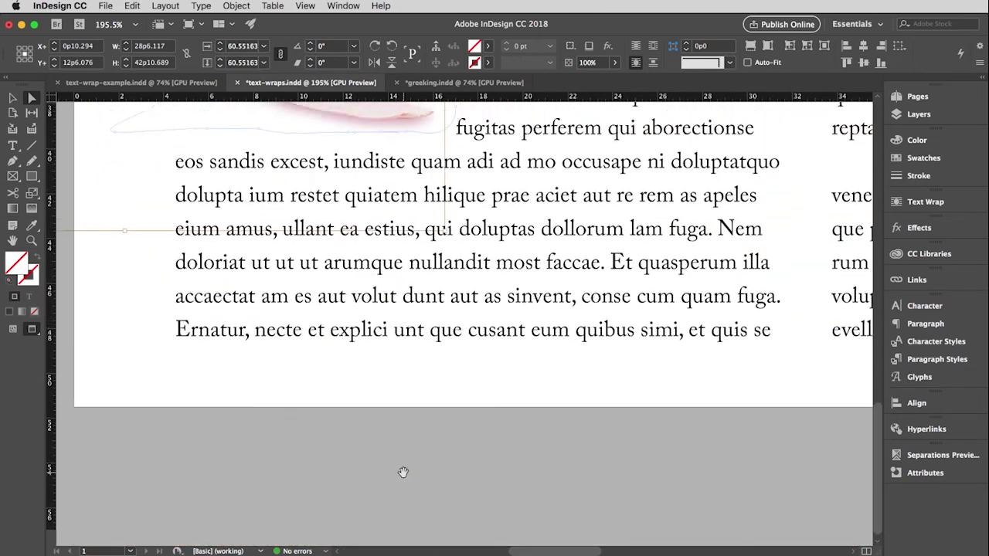
scroll(403, 472, up, 6)
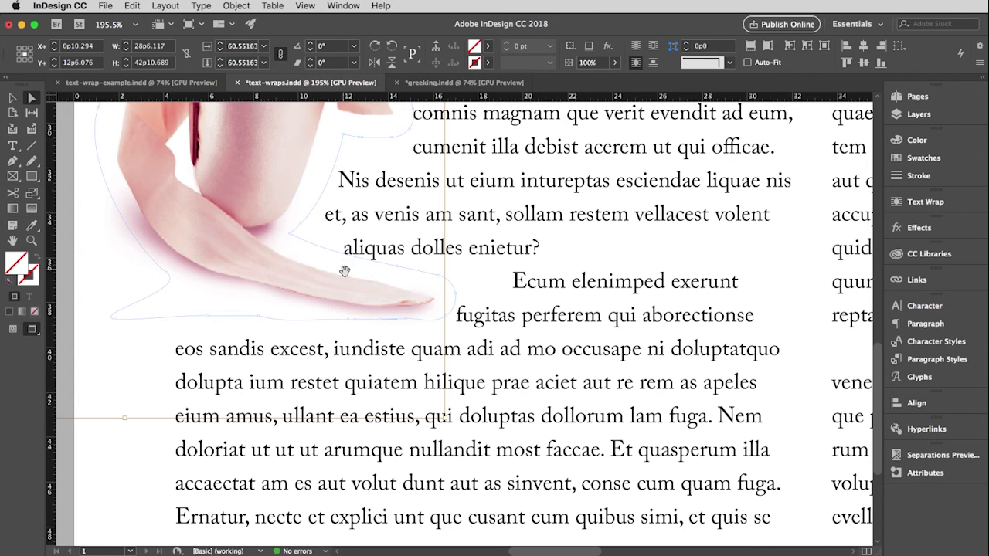
click(381, 320)
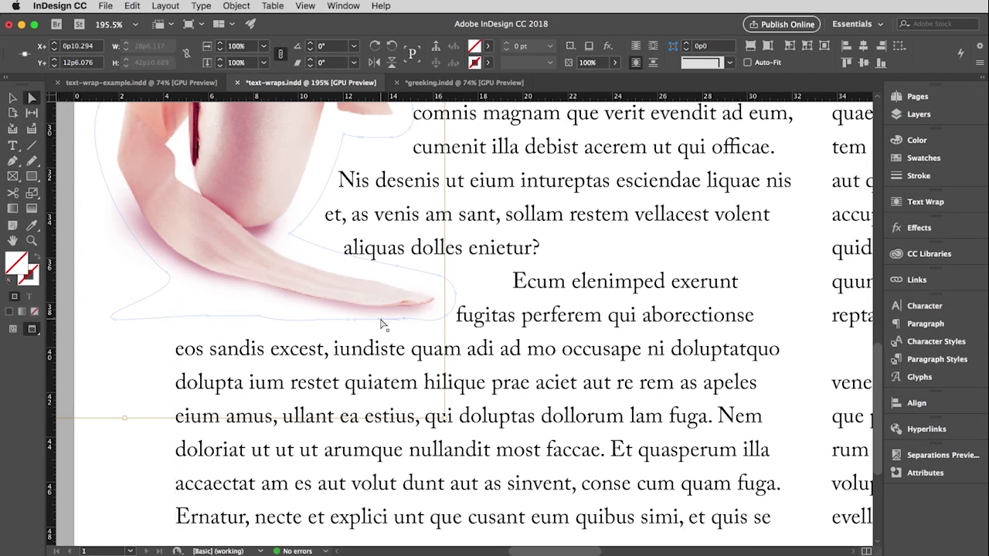
drag(381, 320, 380, 353)
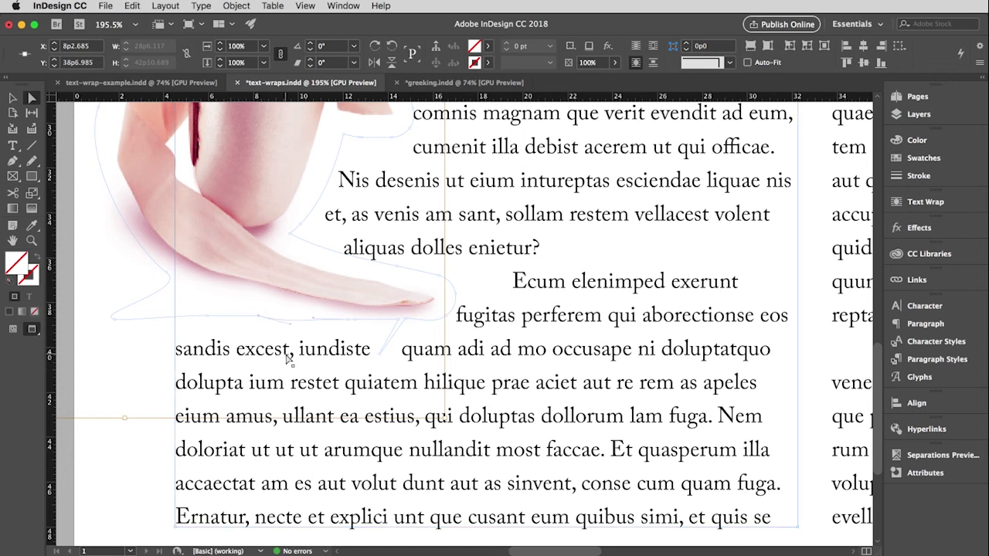
click(288, 325)
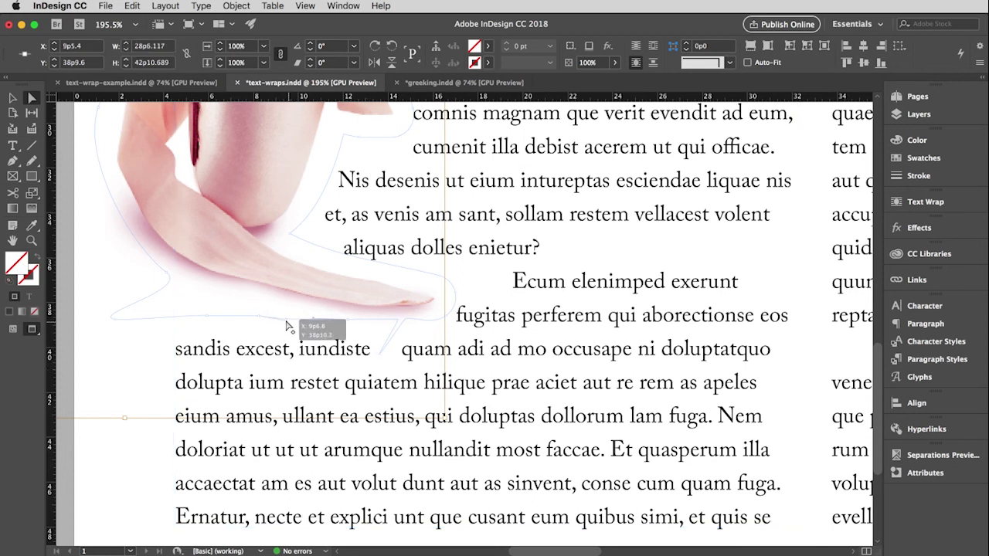
drag(288, 325, 332, 336)
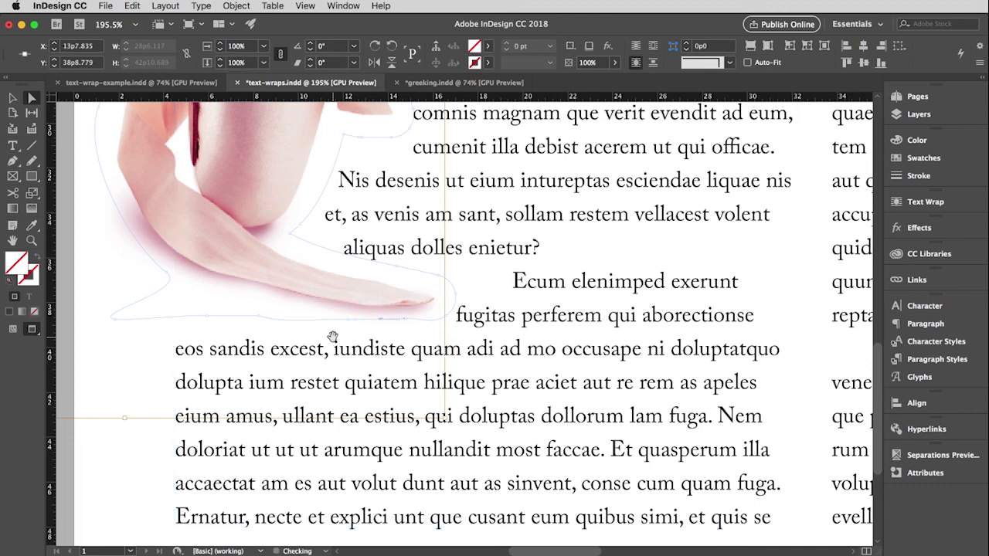
Fit the whole page in the window and deselect the slipper image to review the wrapped layout.
scroll(415, 294, up, 10)
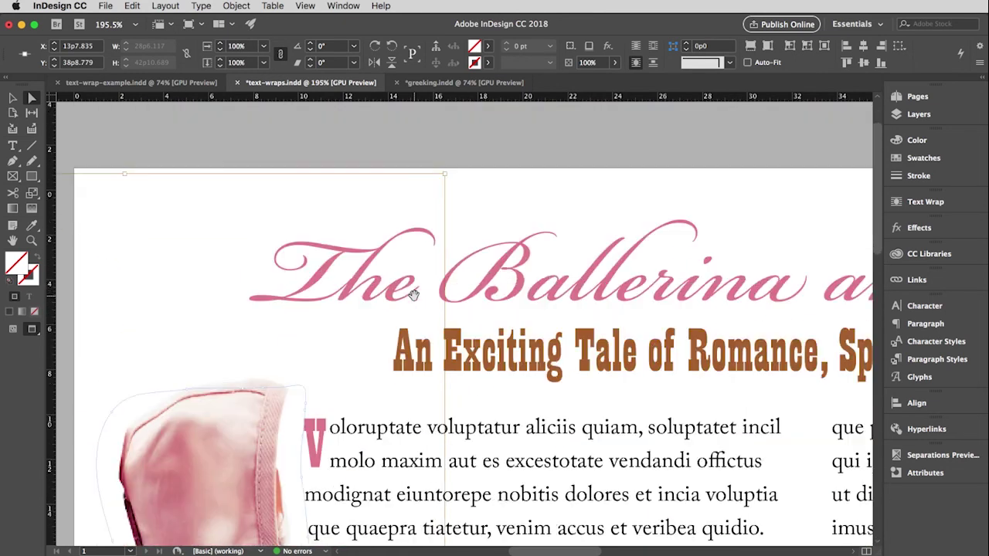
scroll(415, 294, down, 3)
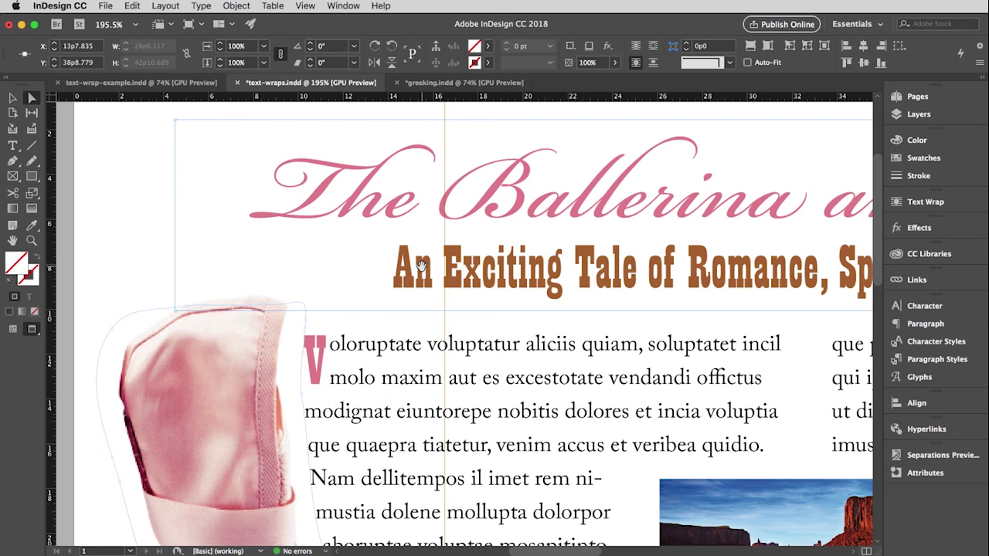
key(super+0)
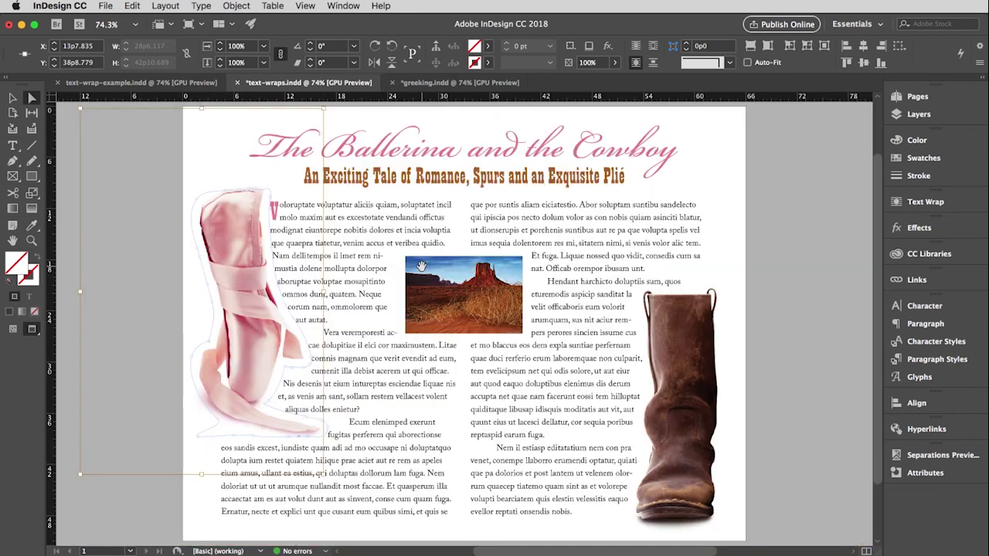
click(763, 278)
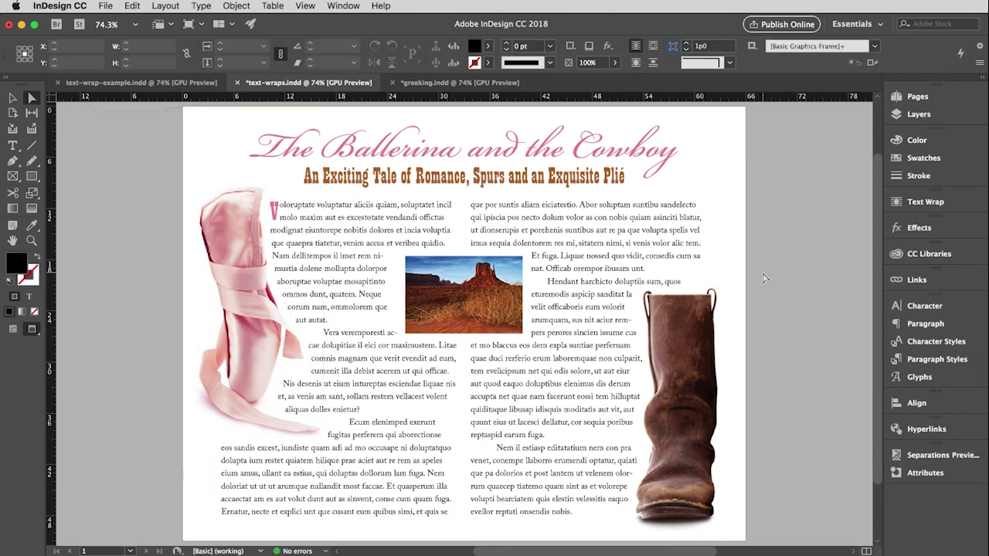